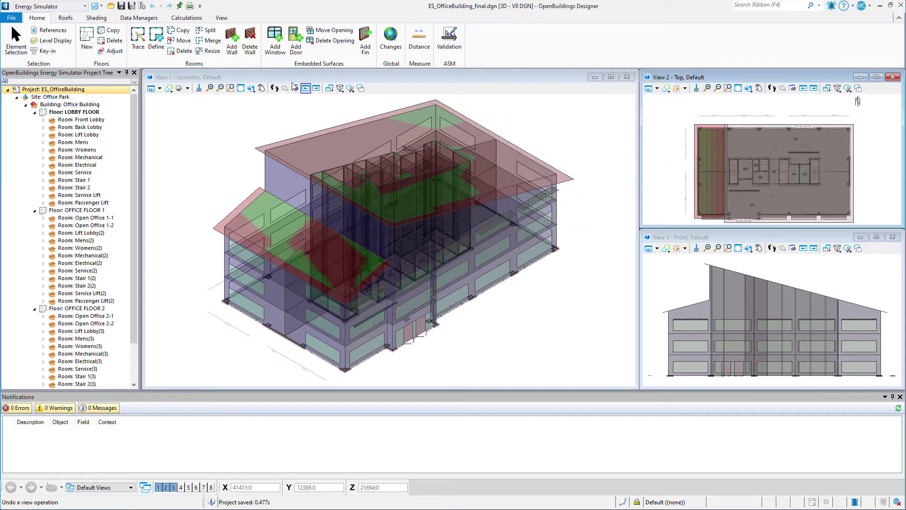
Step: Open the Materials Manager with the calculation type set to CIBSE
left_click(149, 21)
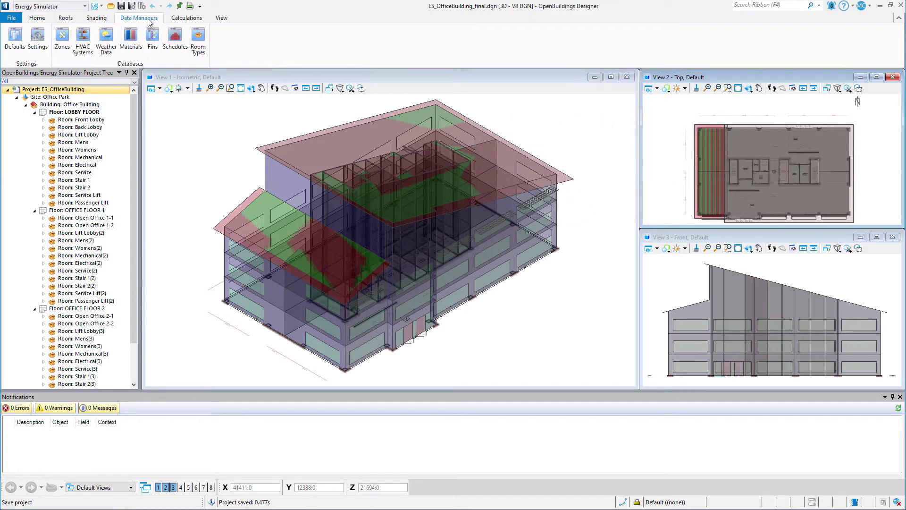
left_click(130, 38)
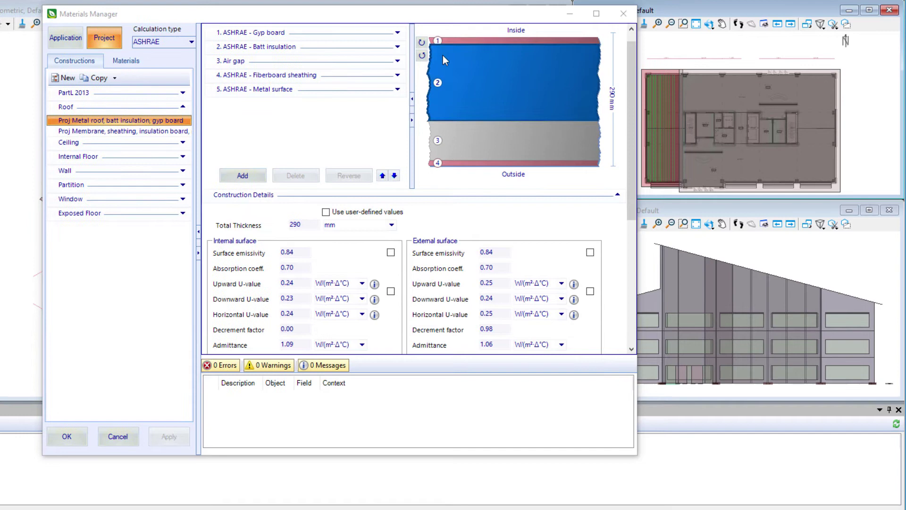
left_click(159, 42)
left_click(154, 55)
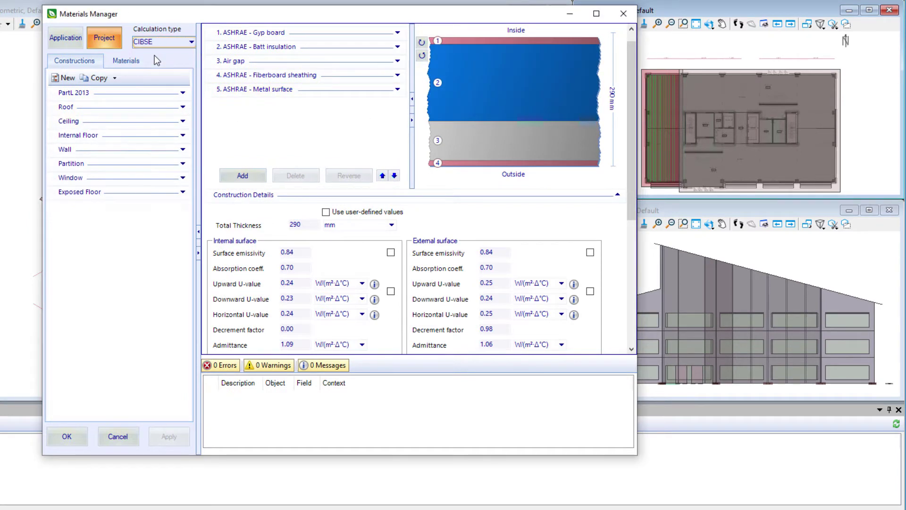
Step: Show the 807 mm pitched roof construction's layer diagram with outside on top
left_click(156, 106)
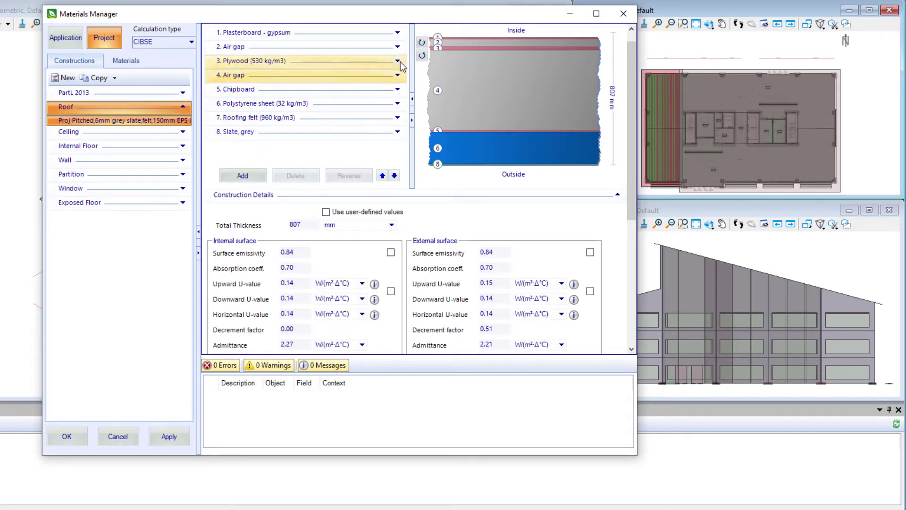
left_click(422, 42)
left_click(425, 54)
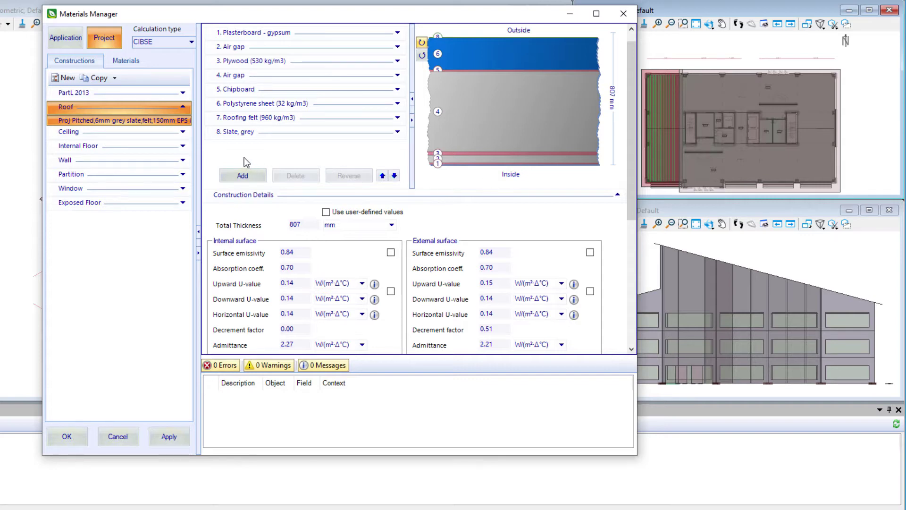
Step: Copy the pitched roof construction and strip the 'Copy of ' prefix from its name
right_click(111, 122)
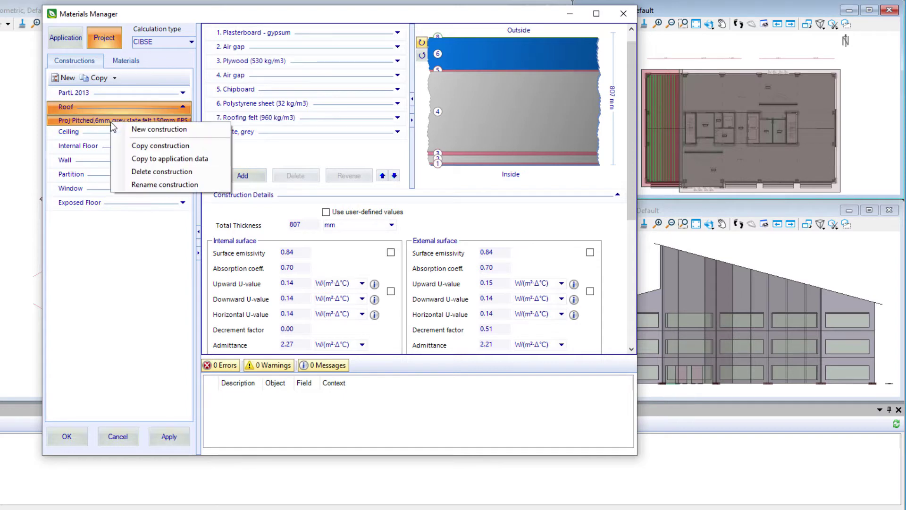
left_click(138, 146)
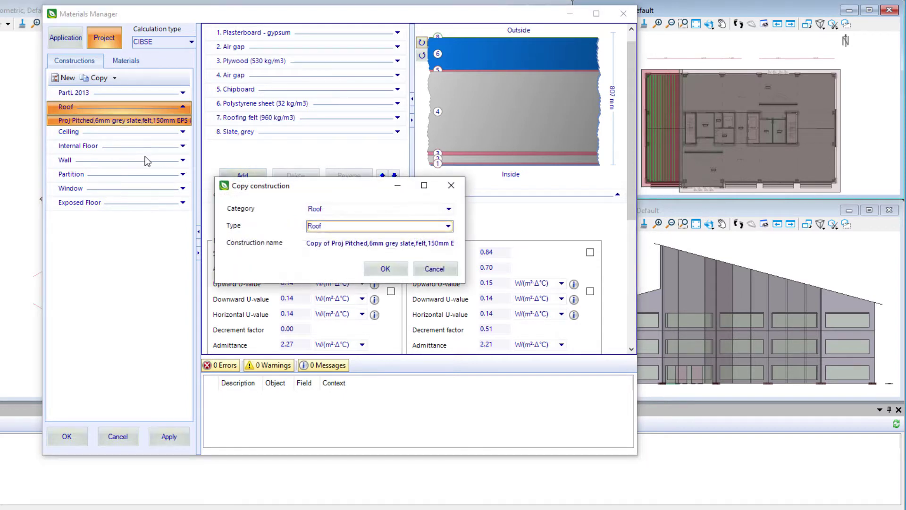
left_click(309, 242)
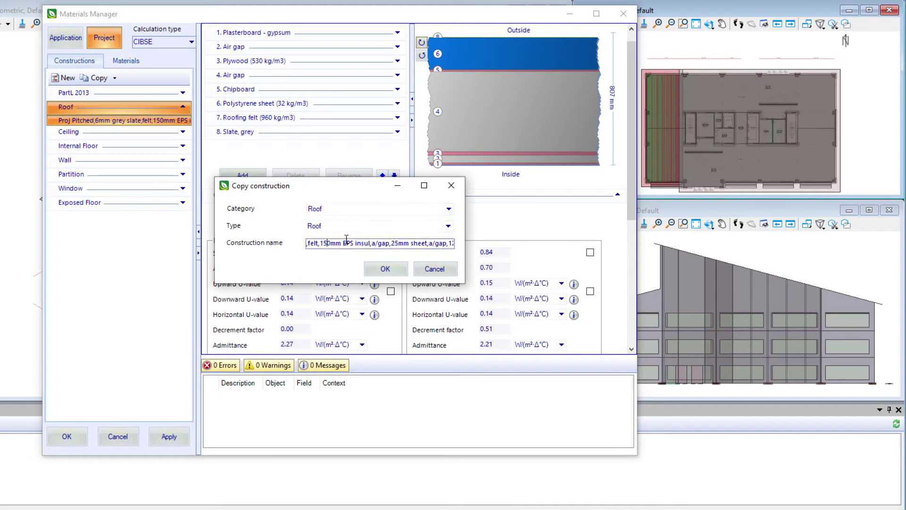
key("Home")
left_click_drag(331, 243, 272, 250)
key("BackSpace")
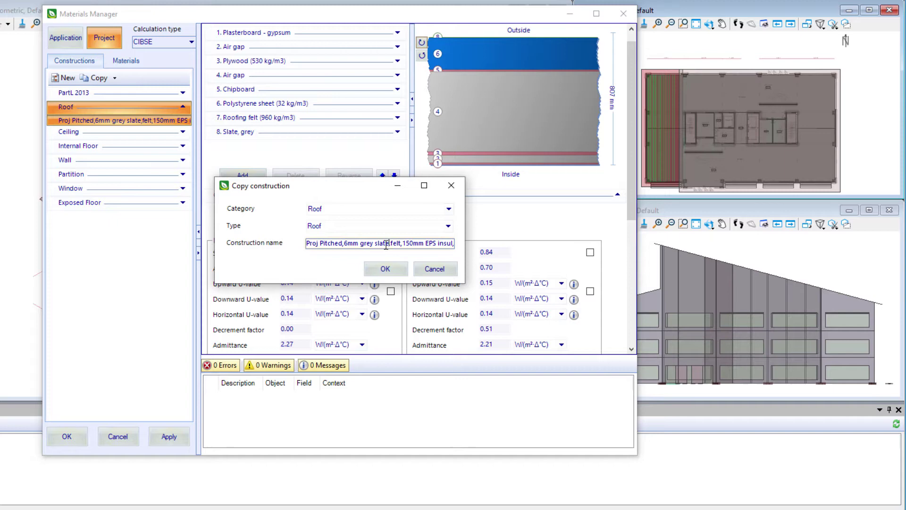
Step: Replace '6mm grey slate' in the copy's name with 'Green Roof'
left_click_drag(389, 245, 344, 244)
type("Gree")
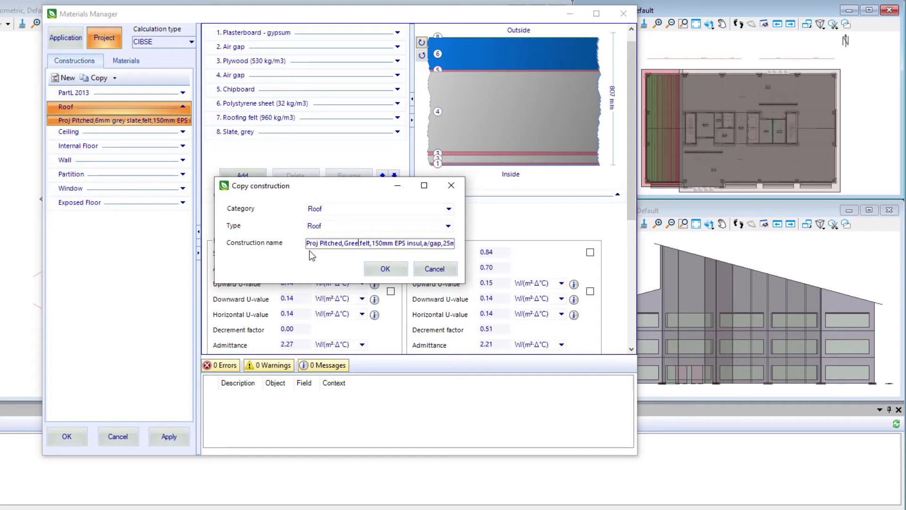
type("n Roog")
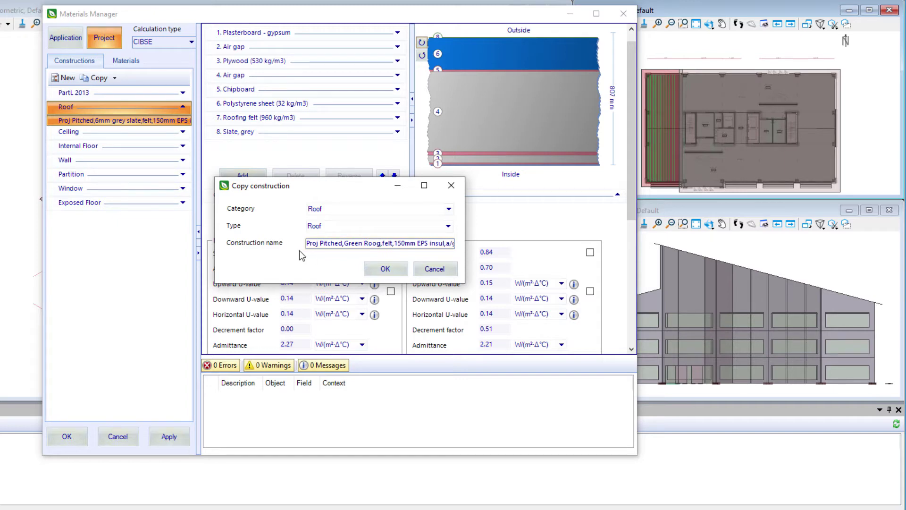
key("BackSpace")
type("f")
Step: Create the Green Roof construction and change outer layer 8 from grey slate to Vegetation's Thick soil (360mm)
left_click(374, 270)
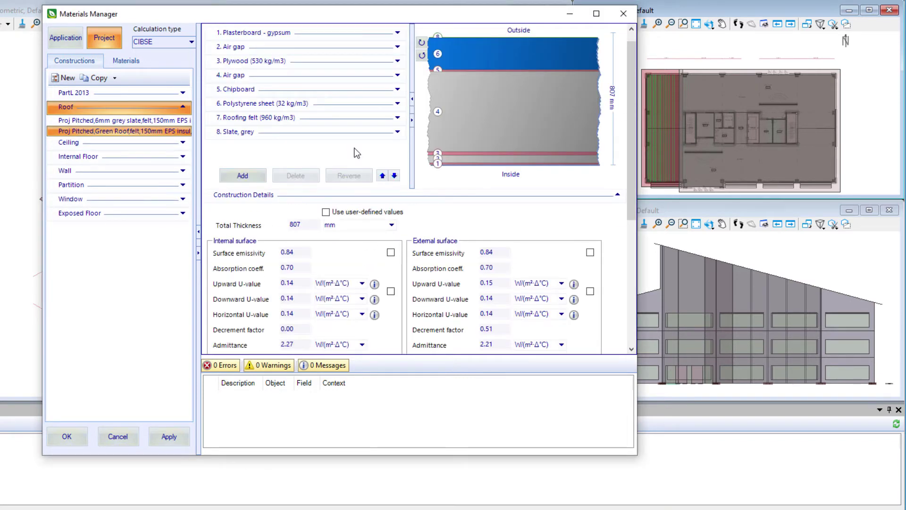
right_click(315, 134)
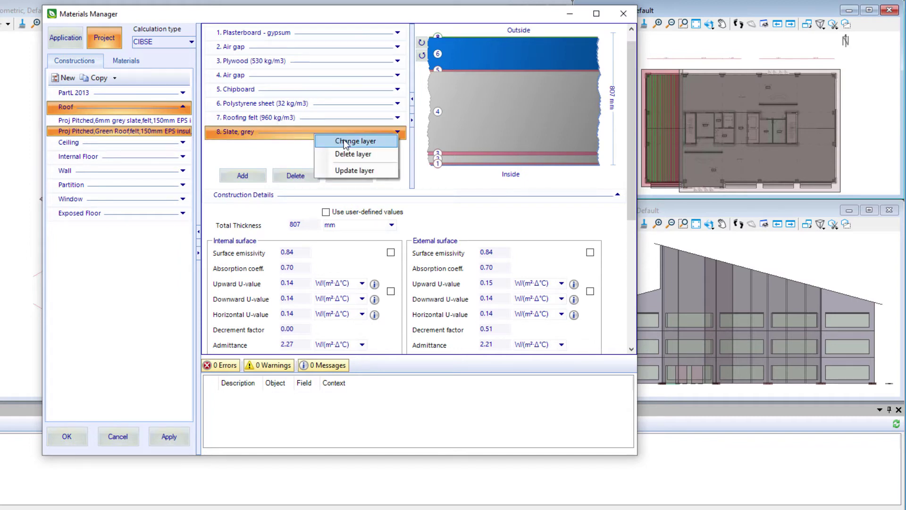
left_click(345, 142)
left_click(385, 133)
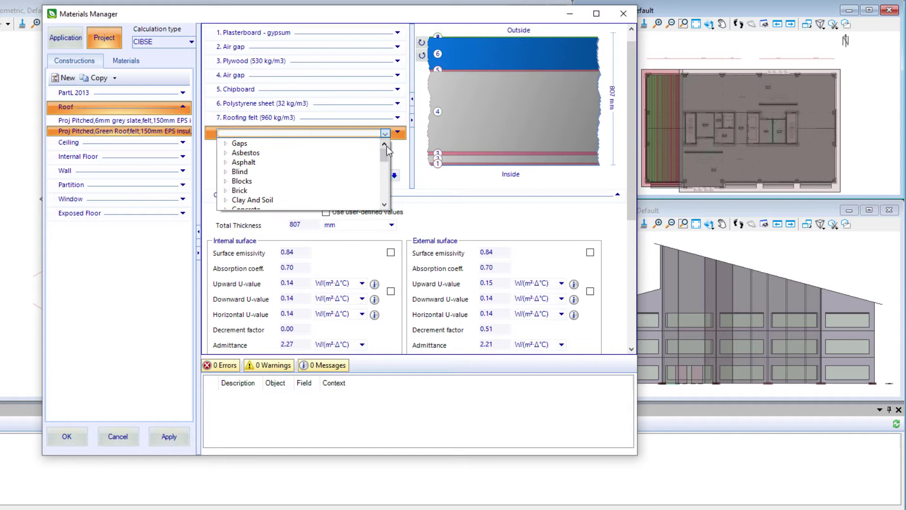
left_click_drag(386, 154, 380, 192)
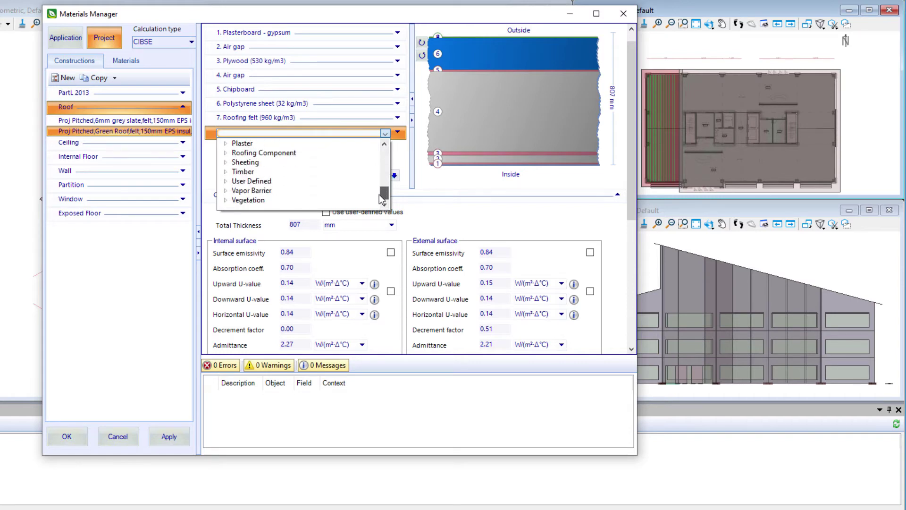
left_click(272, 200)
left_click(226, 200)
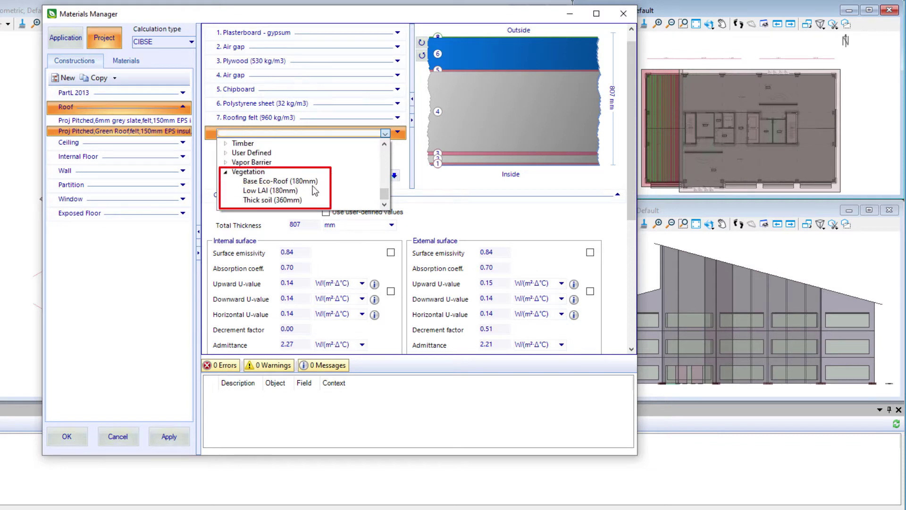
left_click(283, 201)
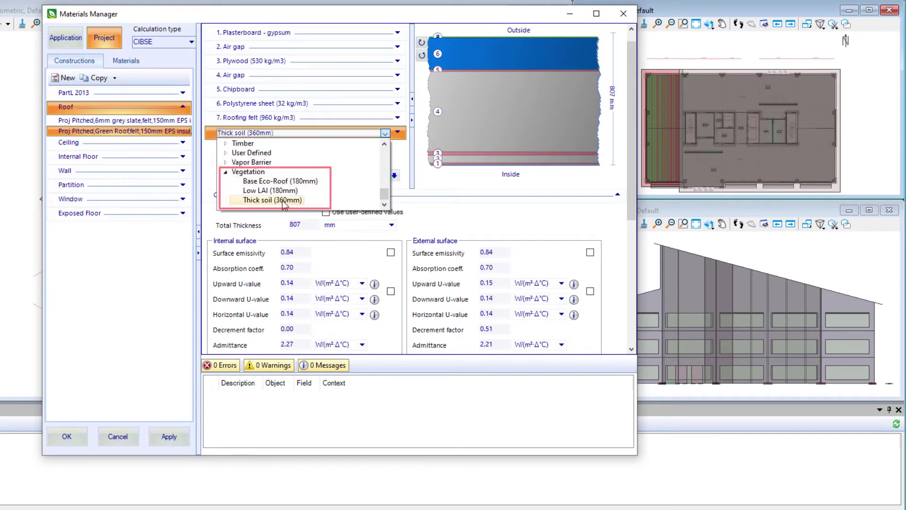
left_click(283, 200)
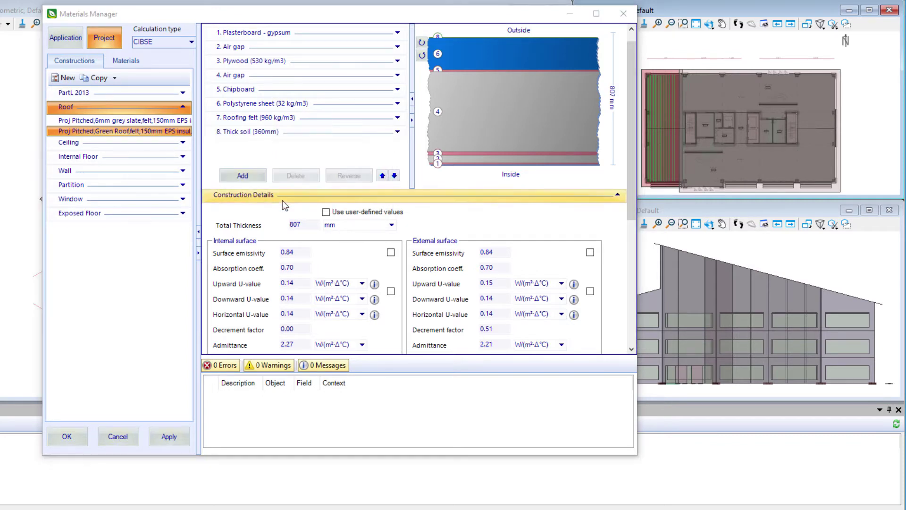
Step: Set the Thick soil layer's thickness to 150 mm
left_click(396, 134)
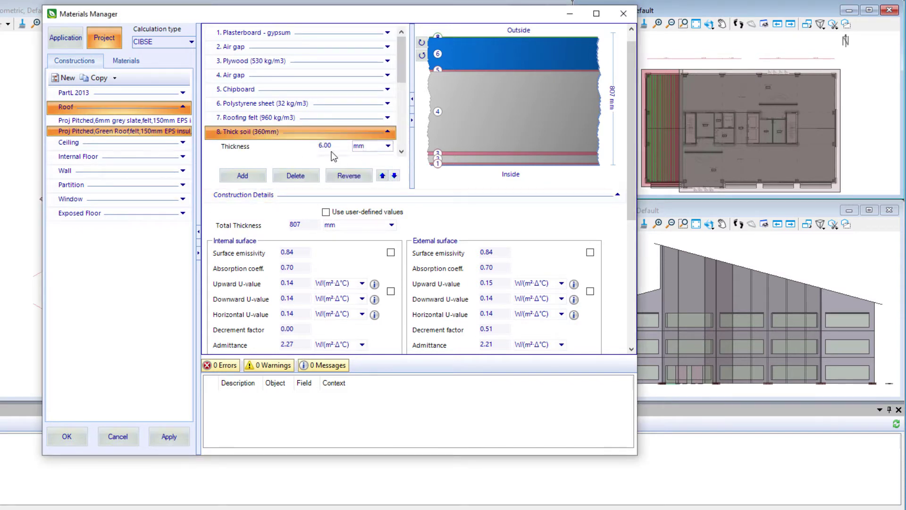
left_click(340, 145)
type("150")
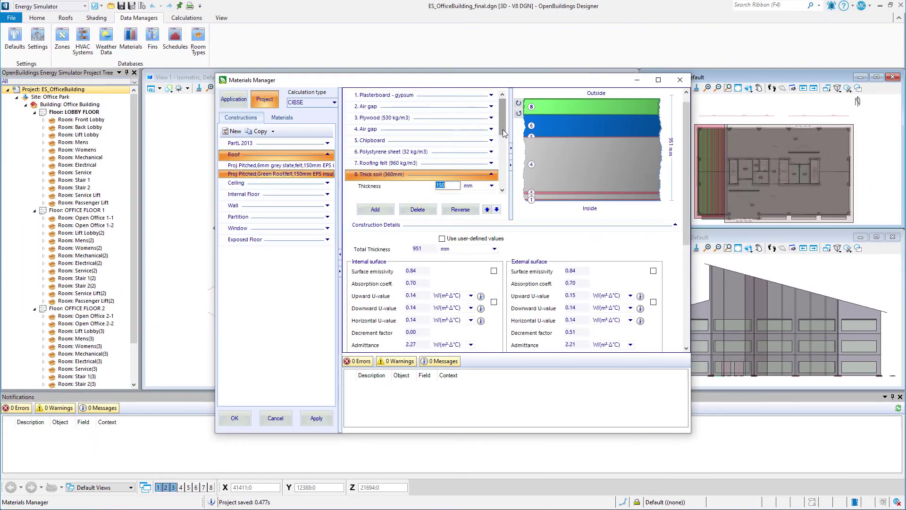
Step: Review the resulting 951 mm construction, then apply the change and close Materials Manager
scroll(504, 134, "down", 3)
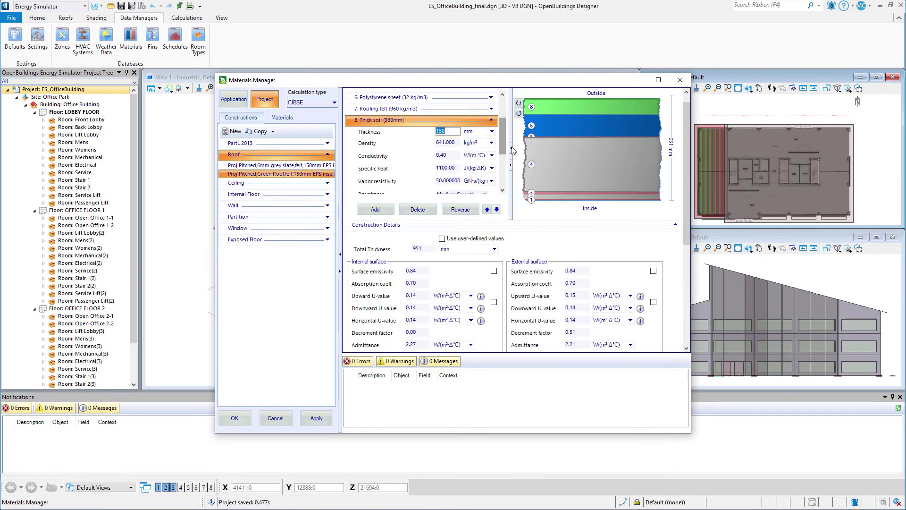
left_click_drag(691, 173, 887, 174)
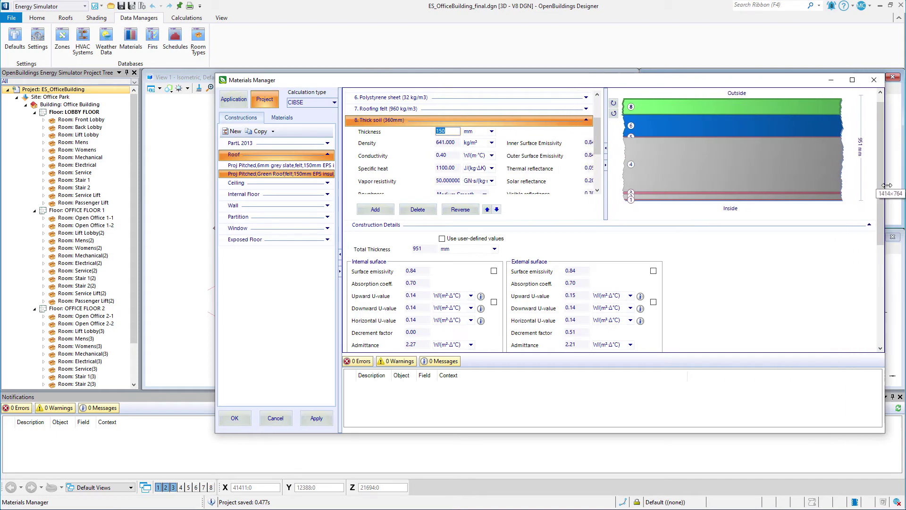
scroll(597, 134, "down", 1)
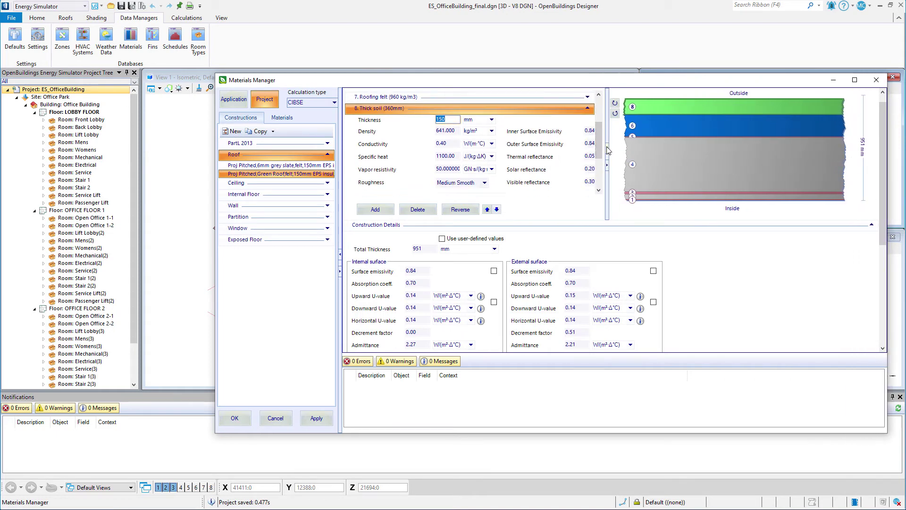
left_click_drag(608, 156, 650, 160)
scroll(635, 147, "down", 3)
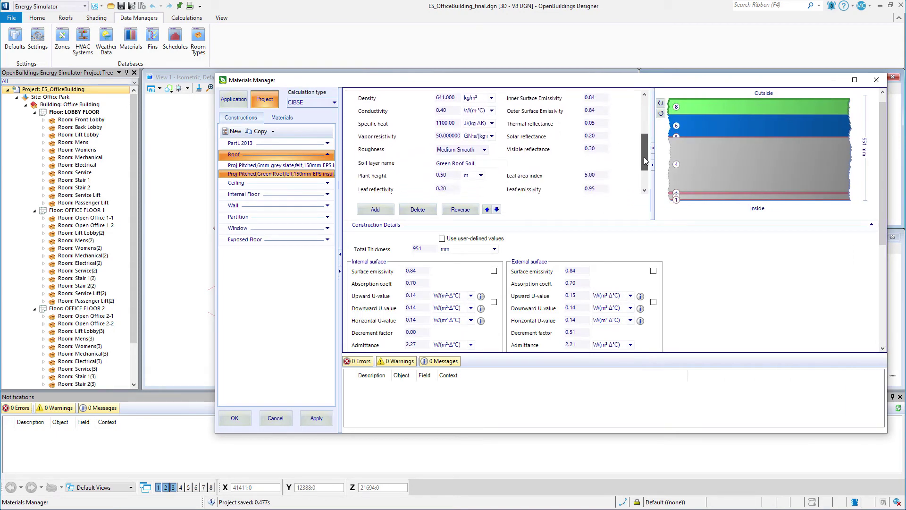
left_click_drag(588, 84, 588, 31)
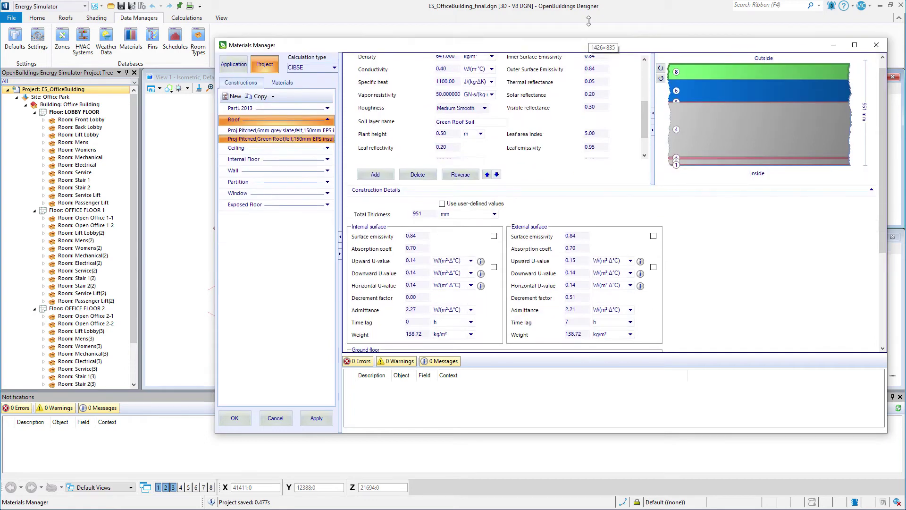
scroll(647, 85, "up", 3)
left_click_drag(646, 84, 641, 123)
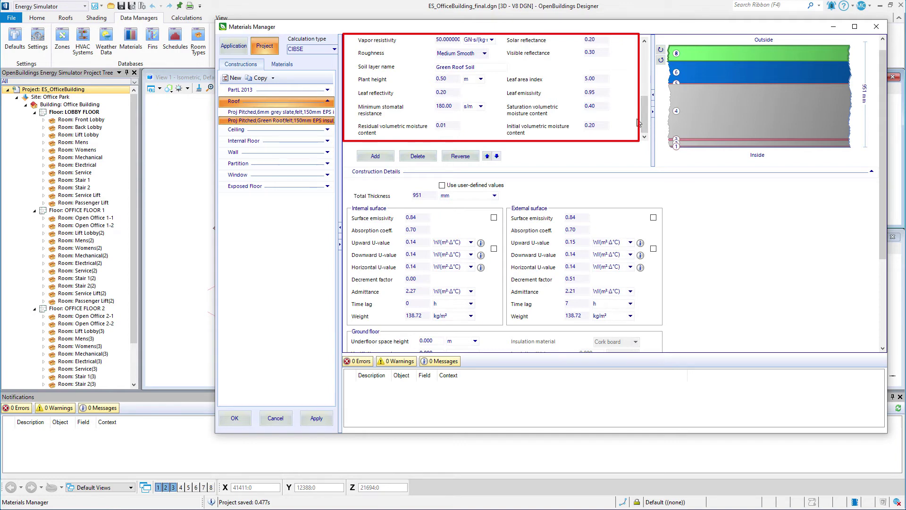
left_click_drag(645, 126, 640, 77)
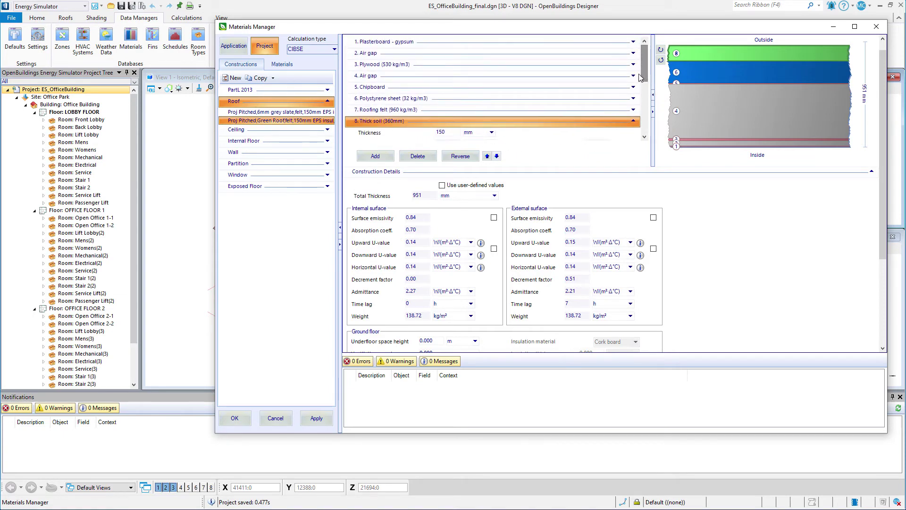
left_click(313, 419)
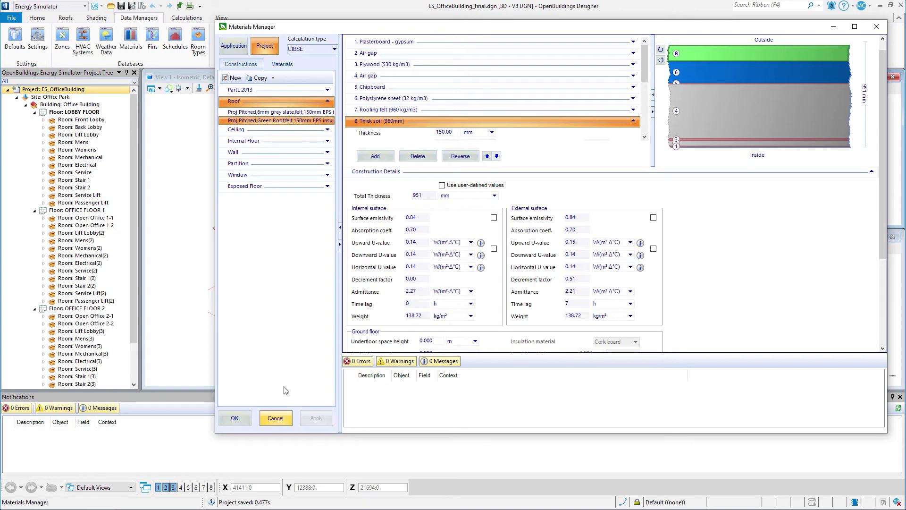
left_click(240, 418)
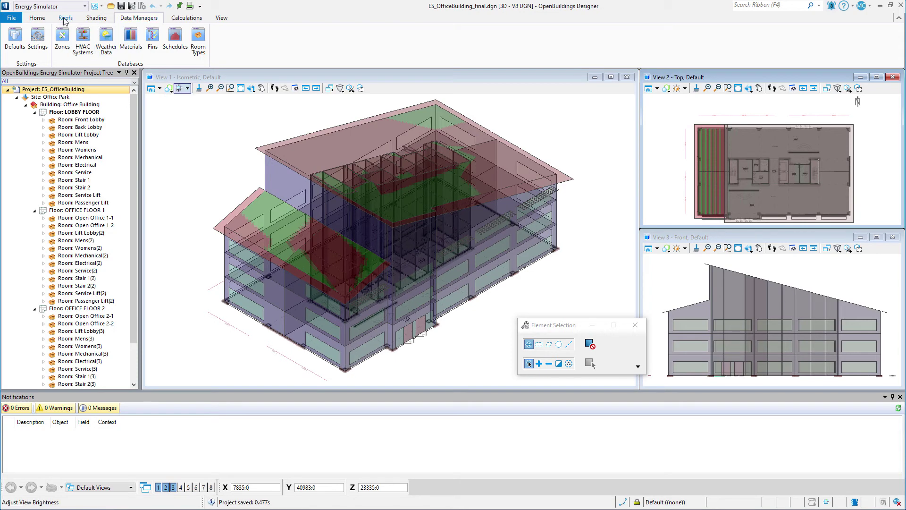
Step: In Global Changes, select all rooms of the OFFICE FLOOR 2 zone
left_click(37, 18)
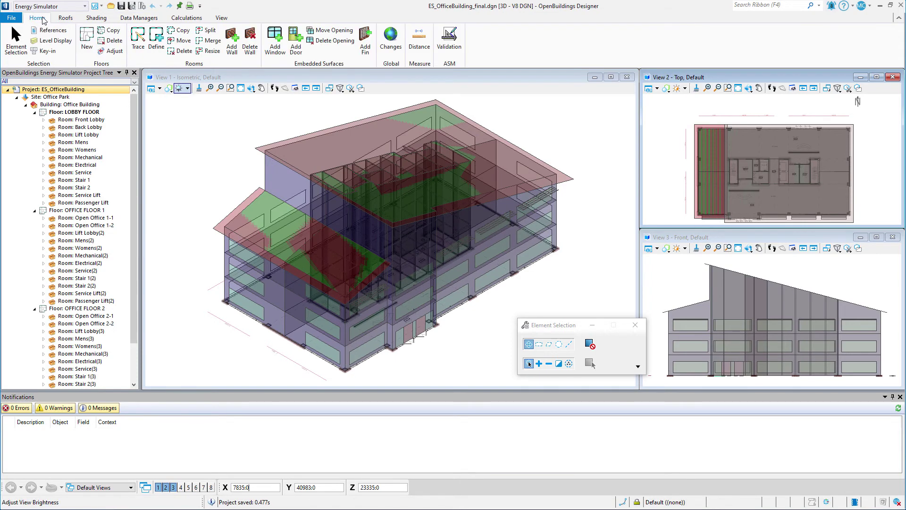
left_click(391, 46)
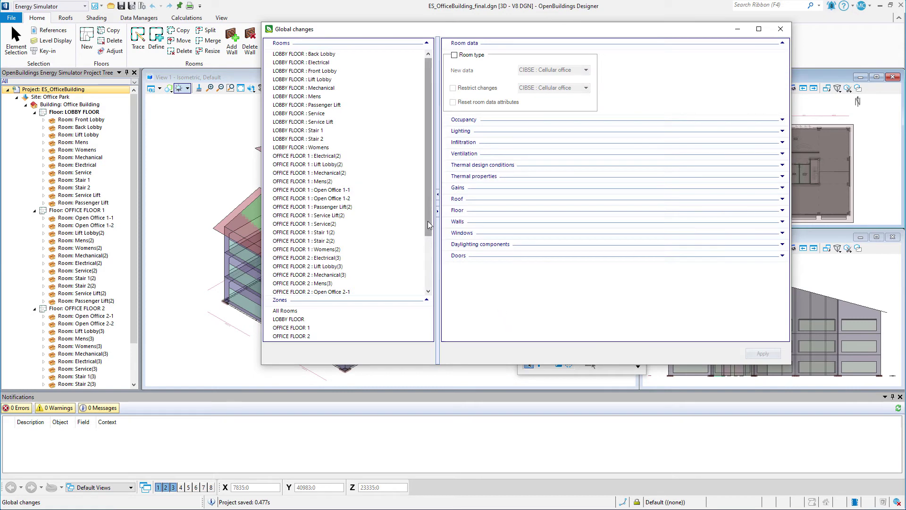
left_click_drag(429, 225, 429, 276)
left_click(309, 336)
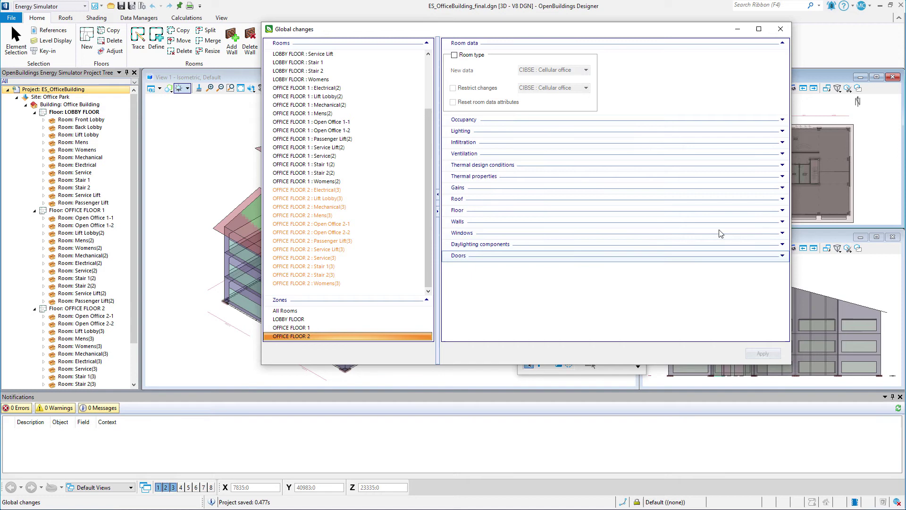
Step: Set their roof type to the Proj Pitched,Green Roof construction and apply
left_click(782, 199)
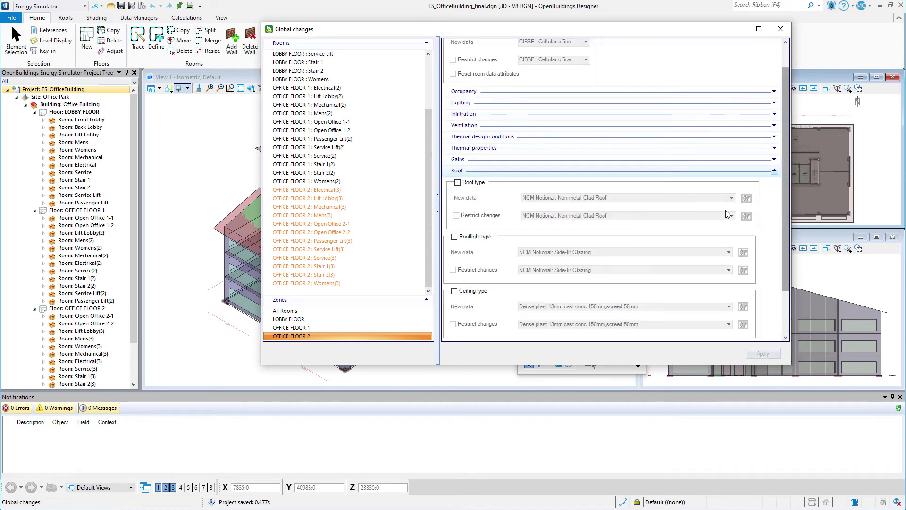
left_click(457, 182)
left_click(645, 197)
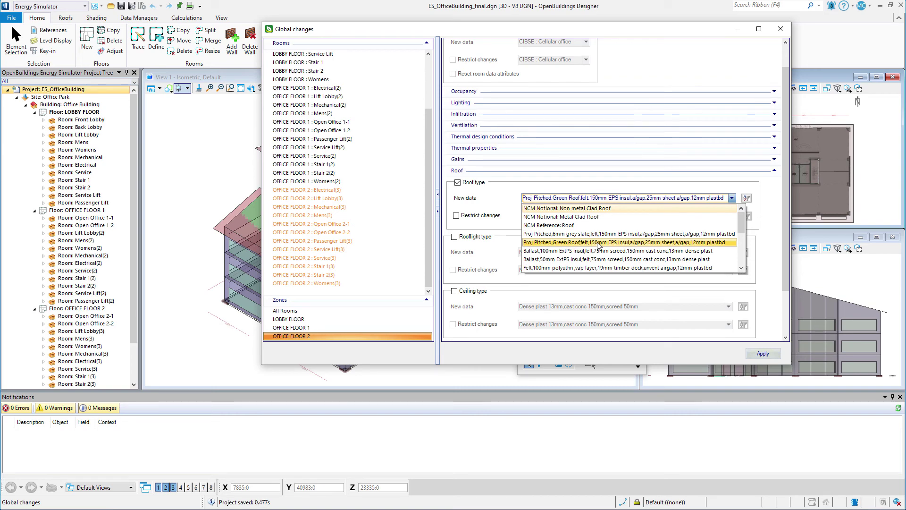
left_click(598, 242)
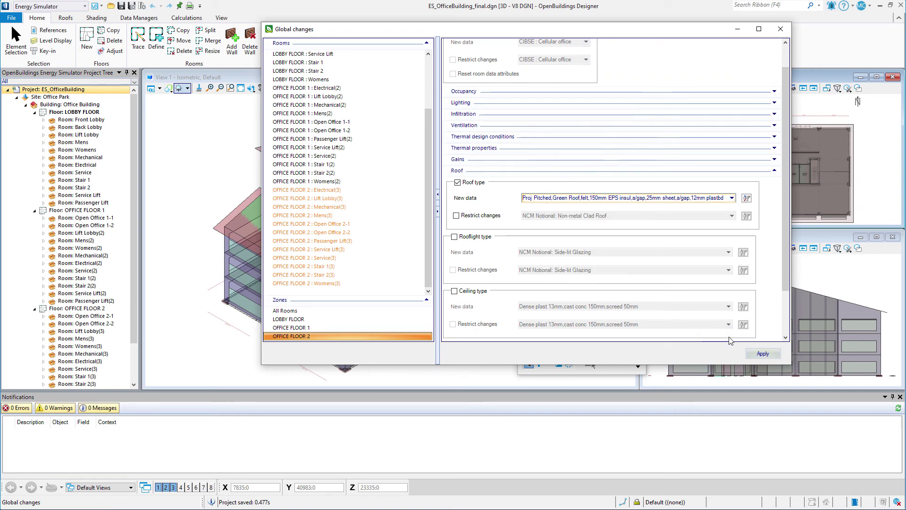
left_click(759, 354)
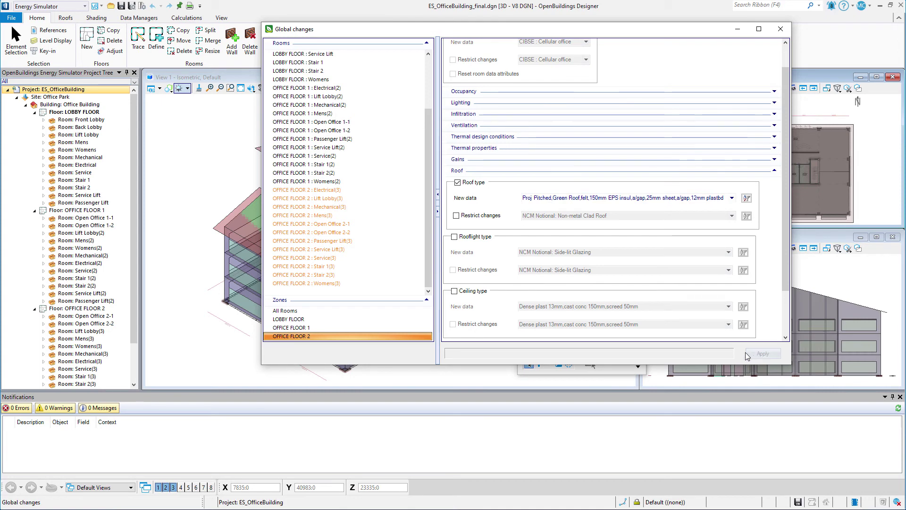